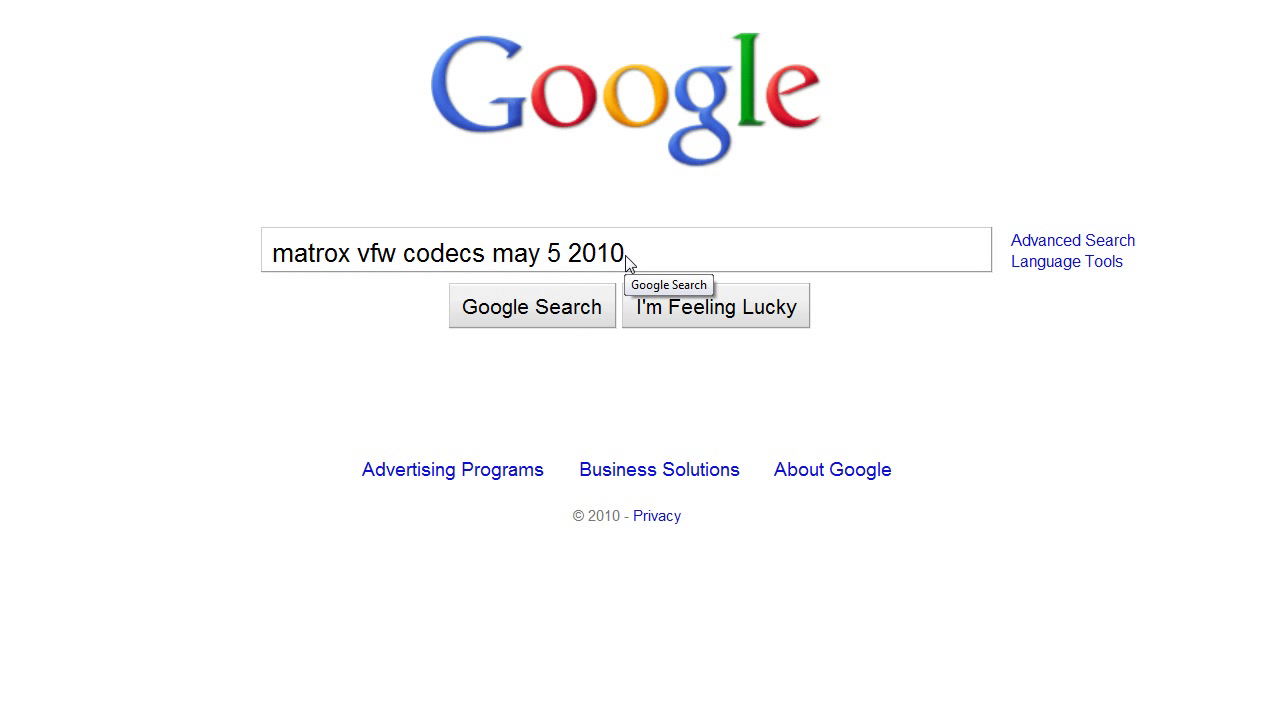
Search Google for Matrox VFW codecs, Prism Video Converter and ffdshow tryouts, opening each top result.
left_click(548, 312)
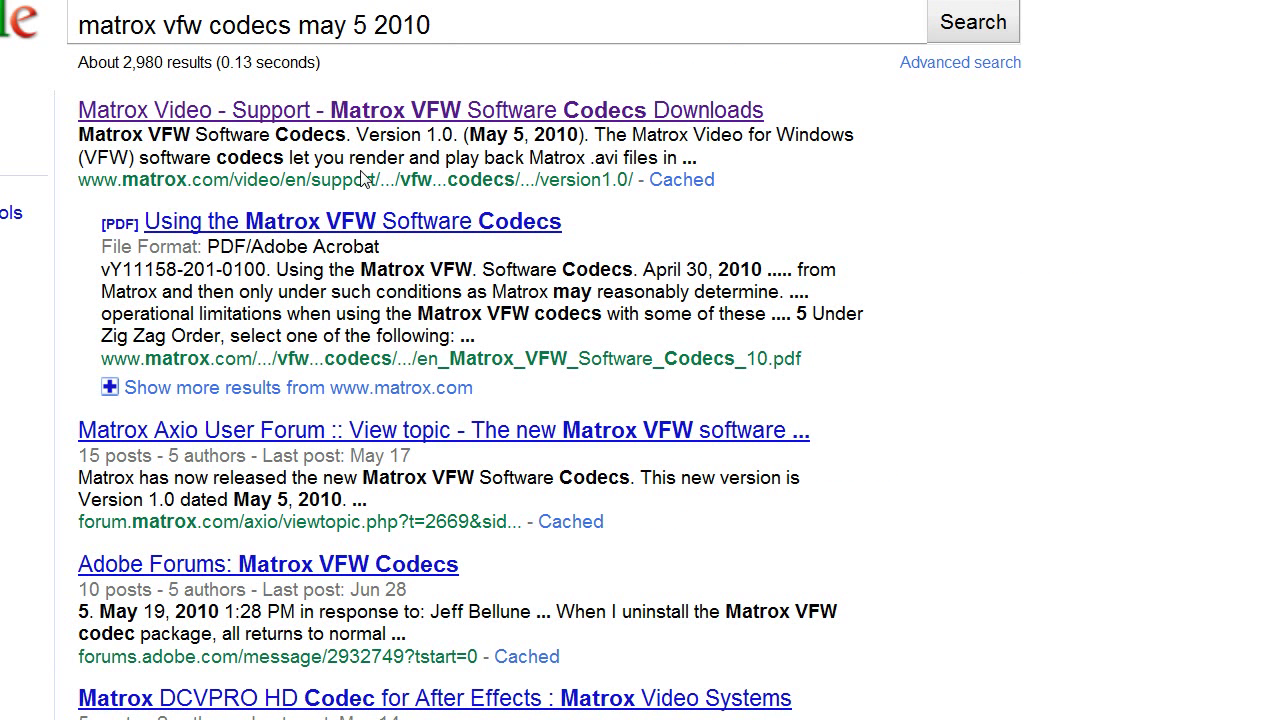
left_click(302, 117)
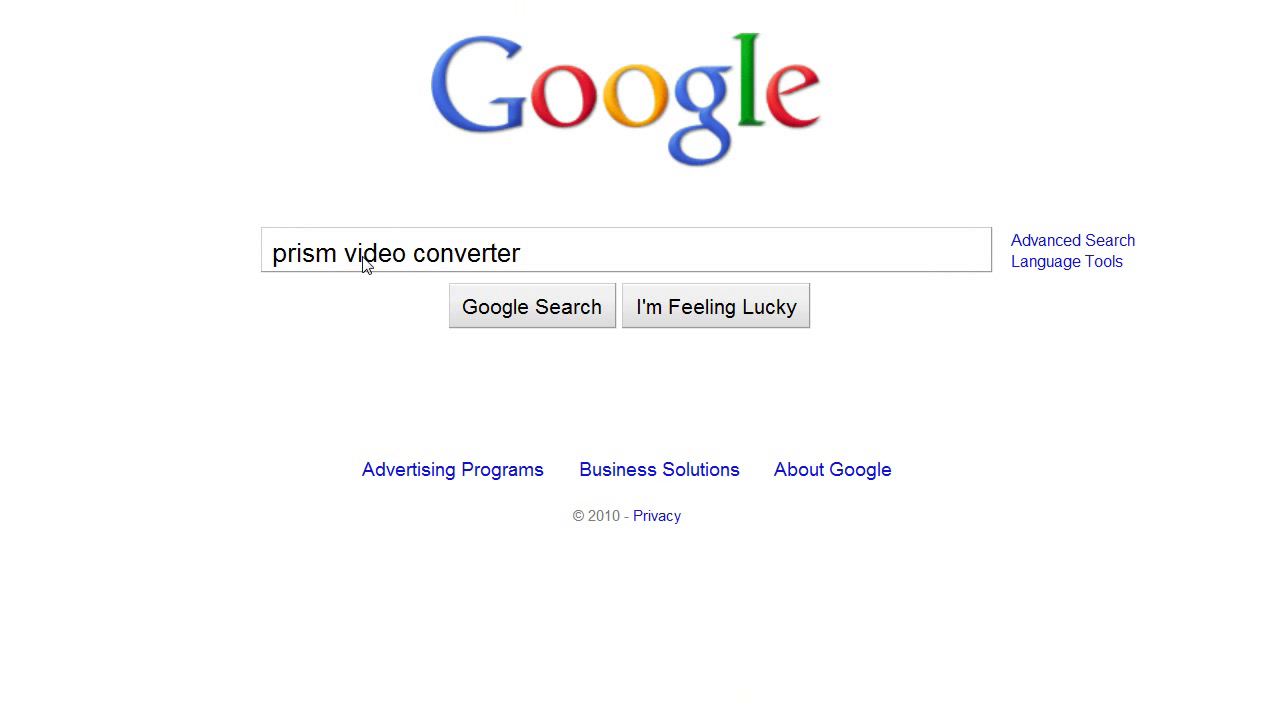
left_click(518, 322)
left_click(282, 110)
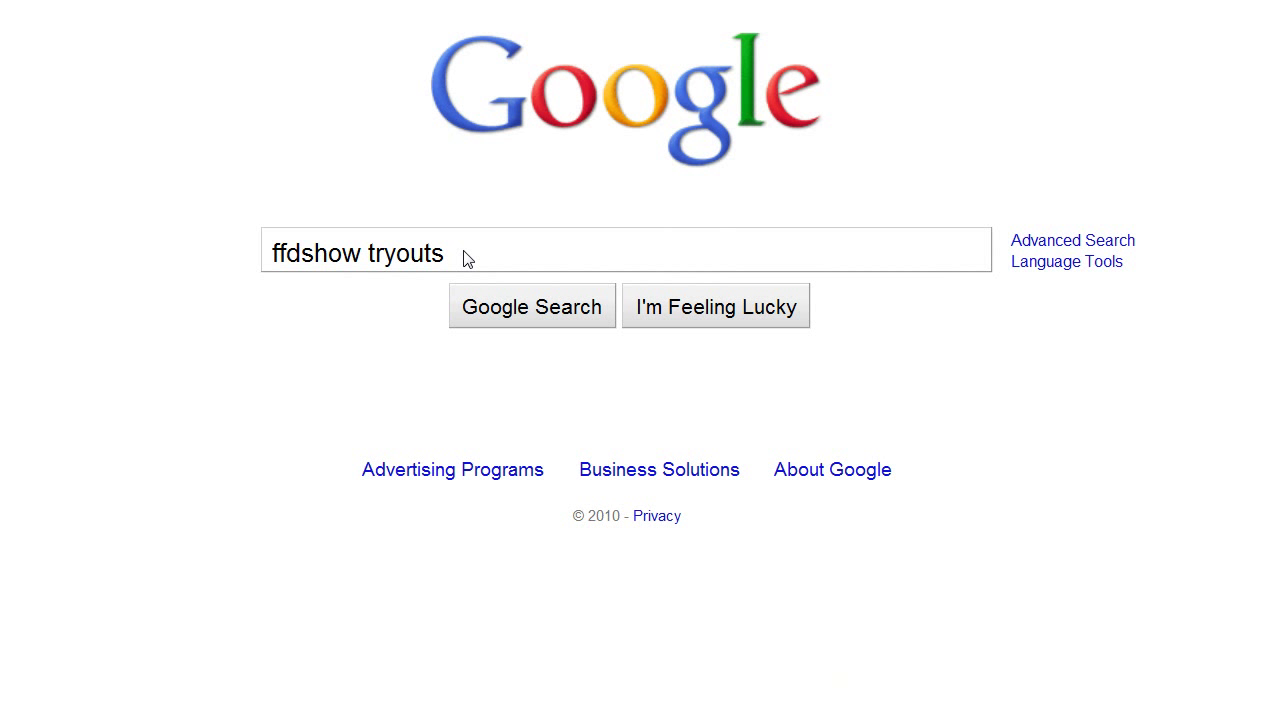
left_click(502, 305)
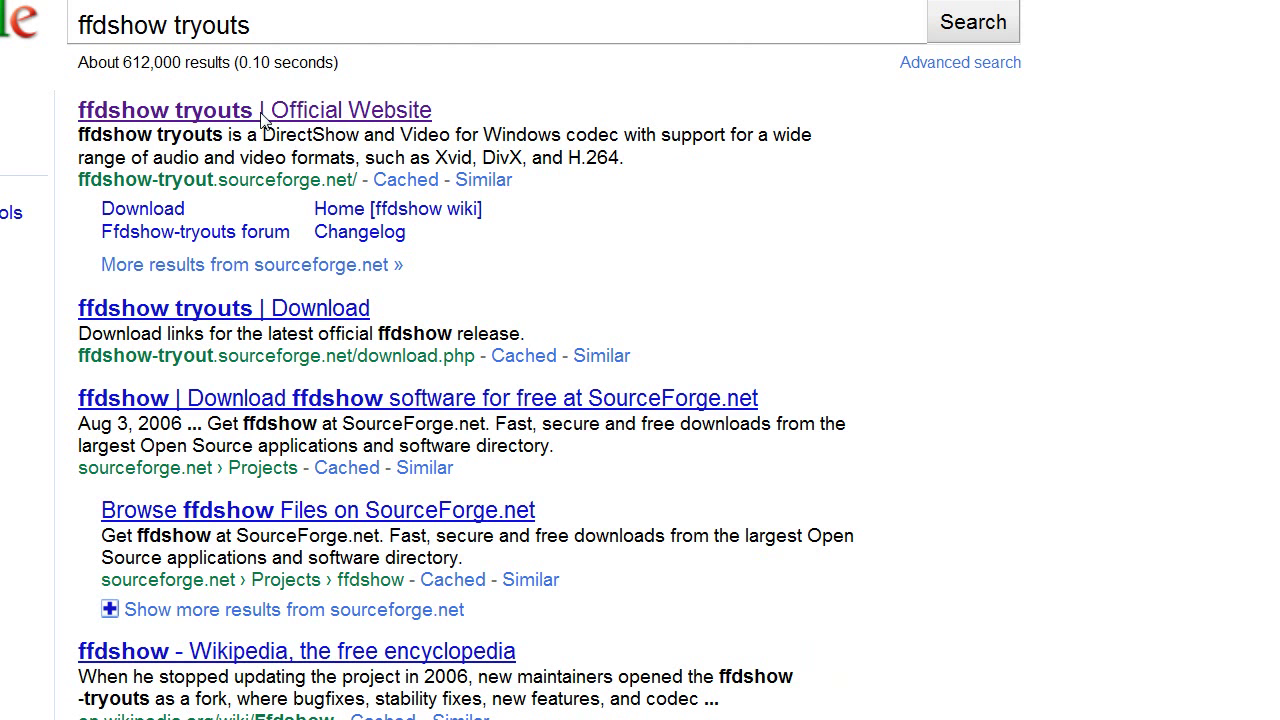
left_click(269, 122)
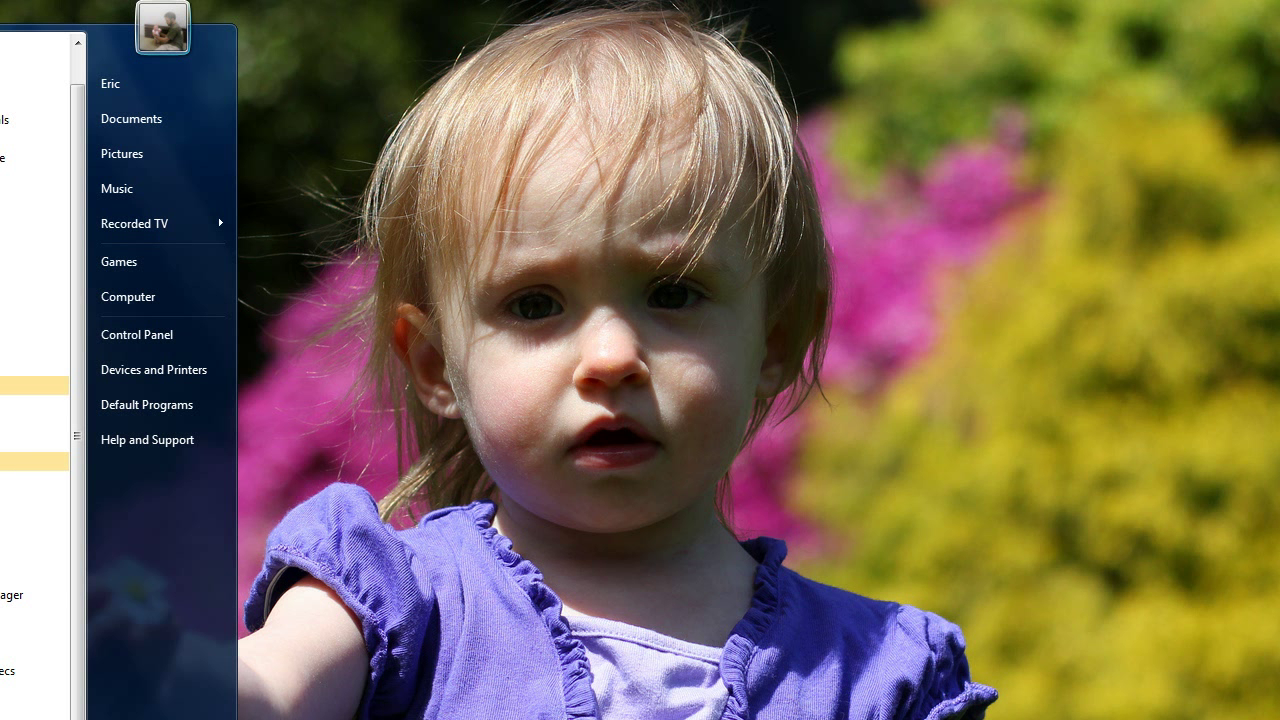
Launch Prism Video Converter from the Start menu and nudge its window into place.
key("Return")
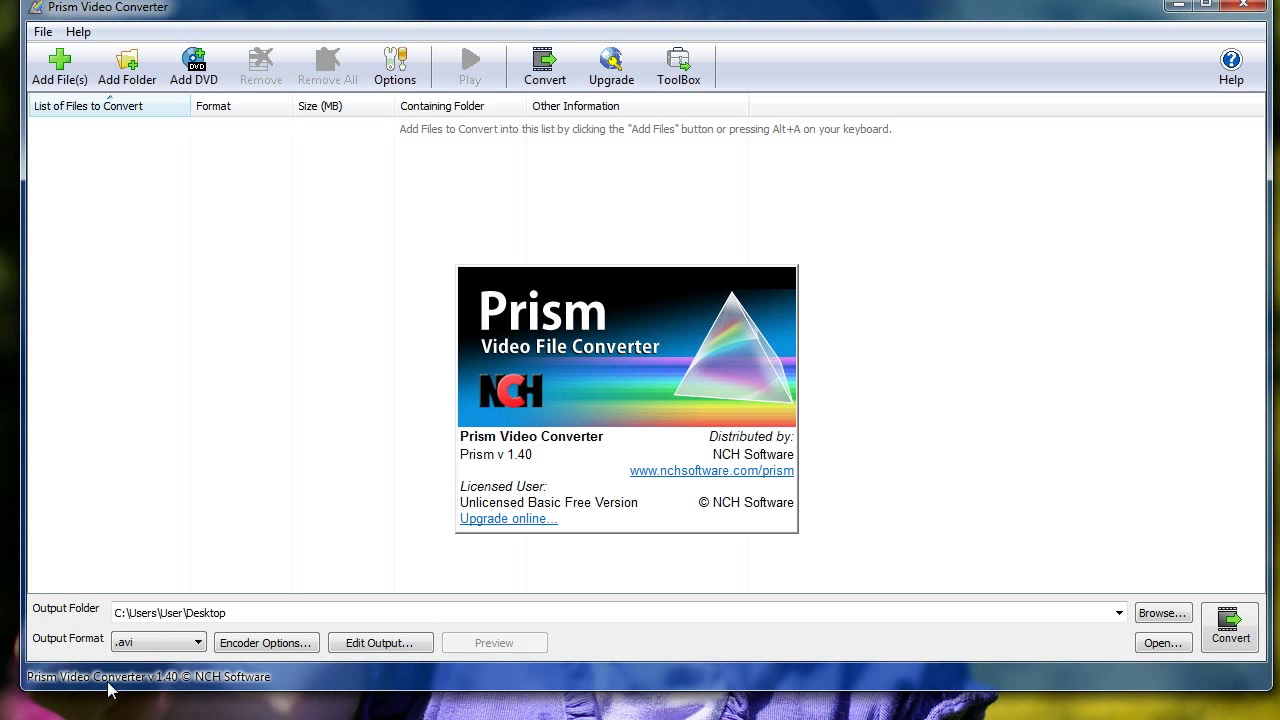
left_click_drag(507, 18, 509, 40)
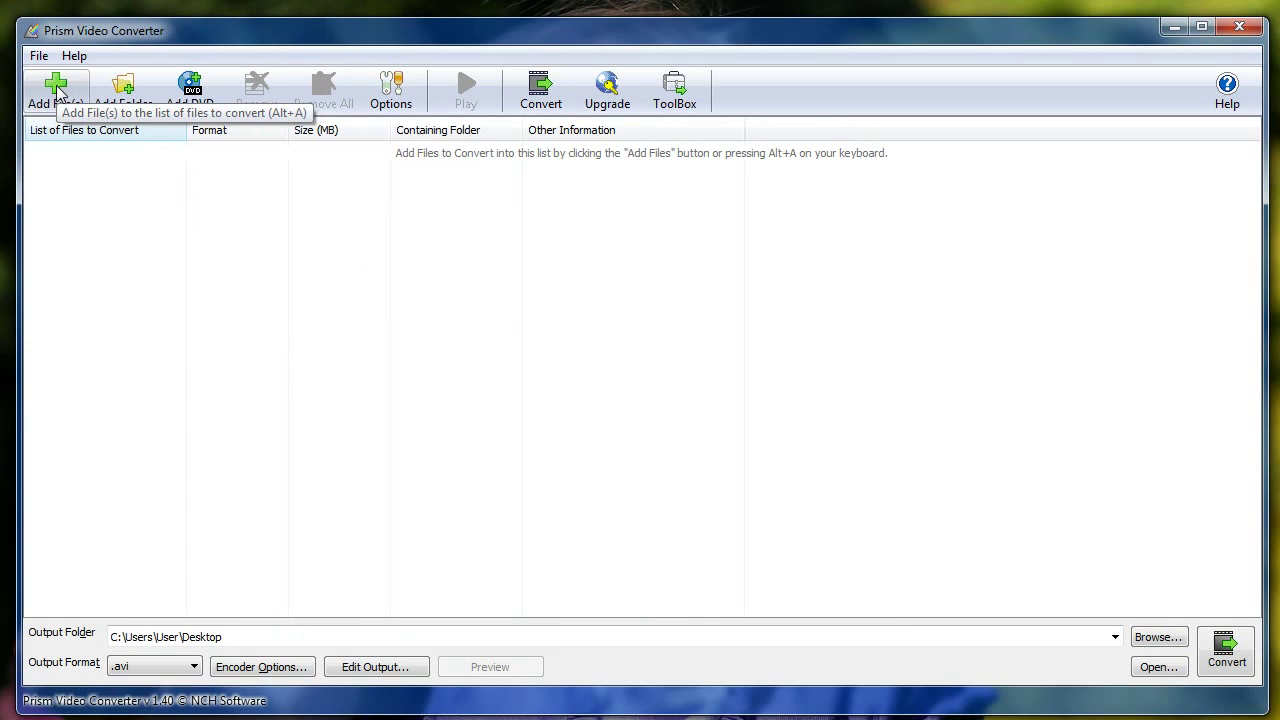
Add the clip July42010 007 to the conversion list and play it as a preview.
left_click(286, 380)
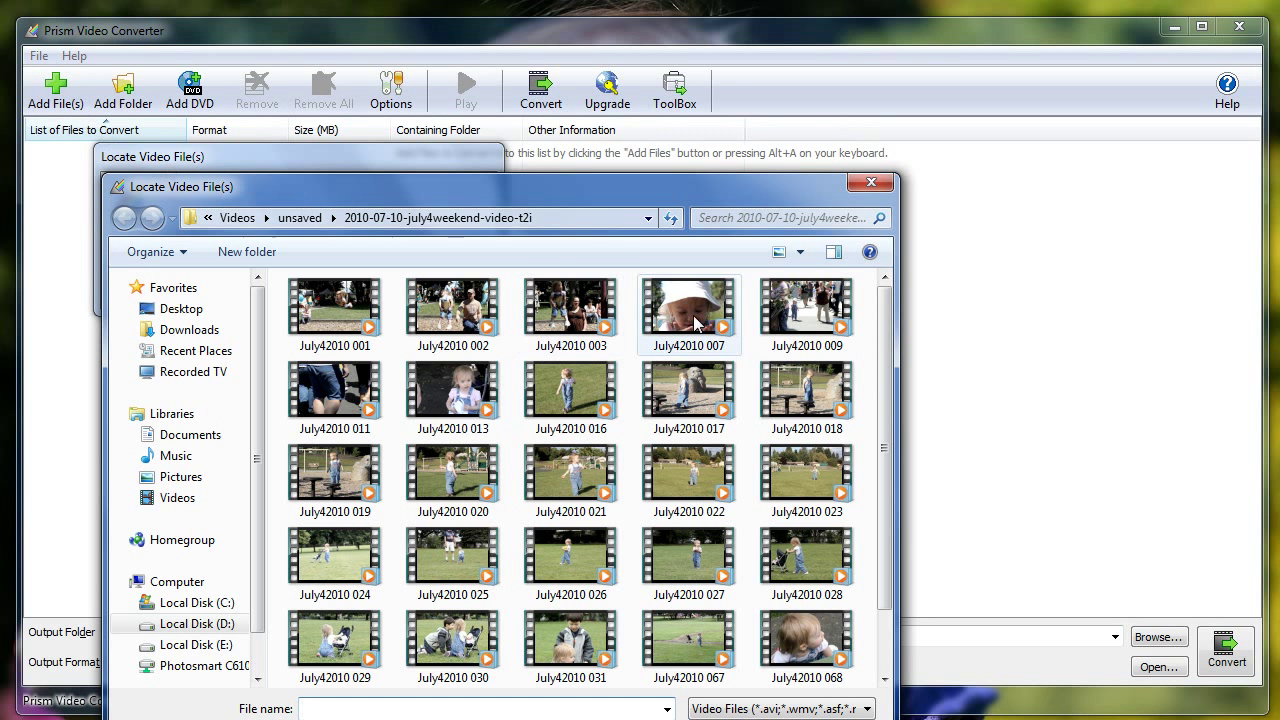
mouse_move(692, 321)
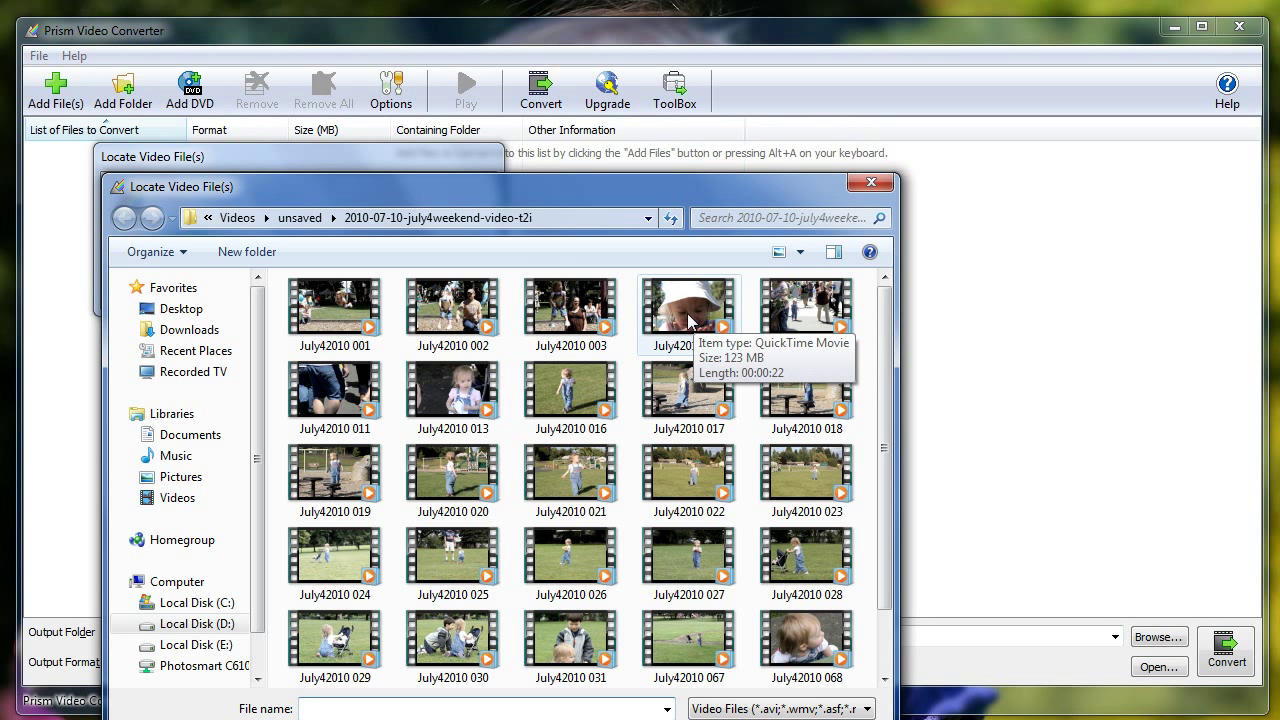
left_click(690, 320)
left_click_drag(643, 176, 647, 97)
left_click(745, 660)
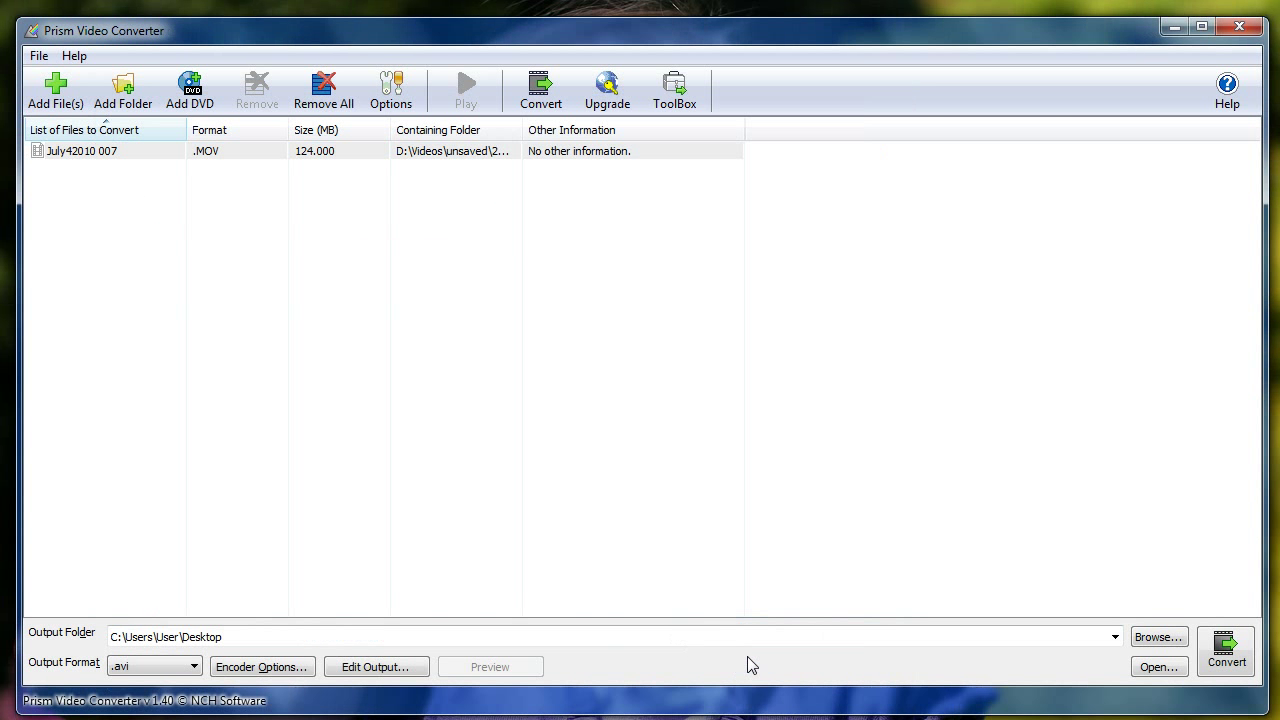
left_click(351, 158)
left_click(468, 95)
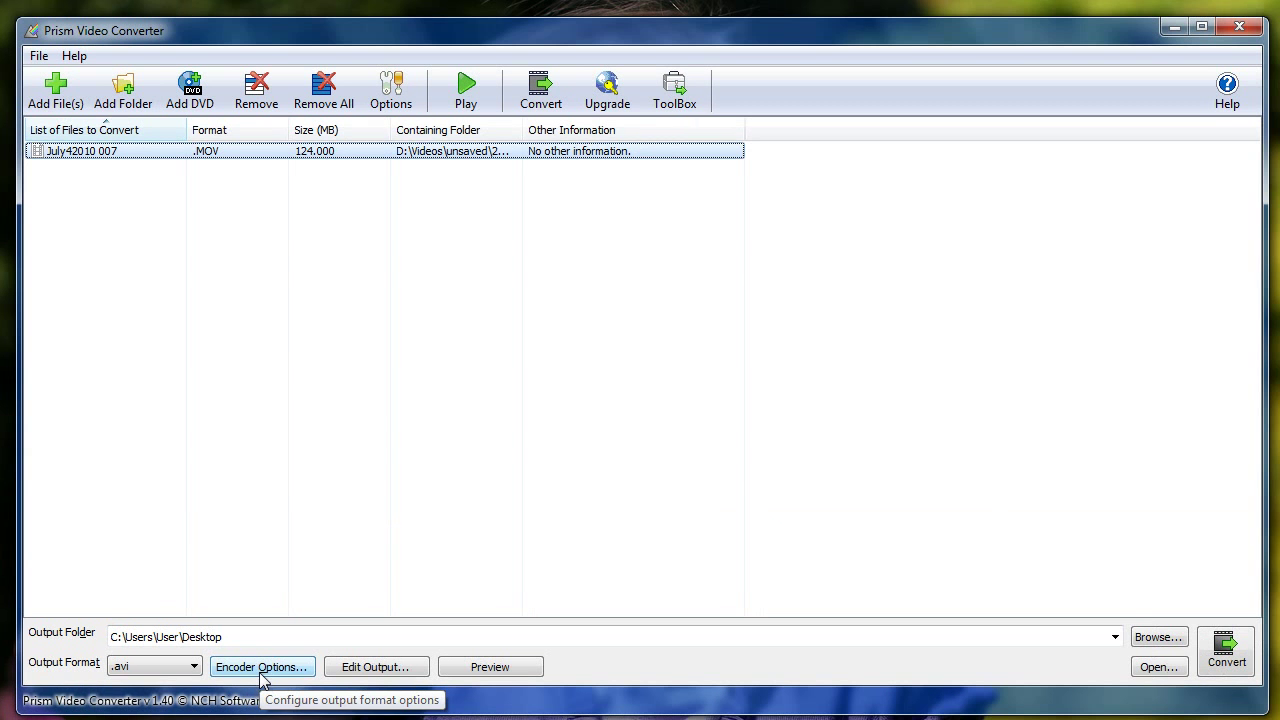
In the AVI encoding settings, give the Matrox MPEG-2 I-frame HD codec 150 Mb/sec at 29.97 fps.
left_click(630, 400)
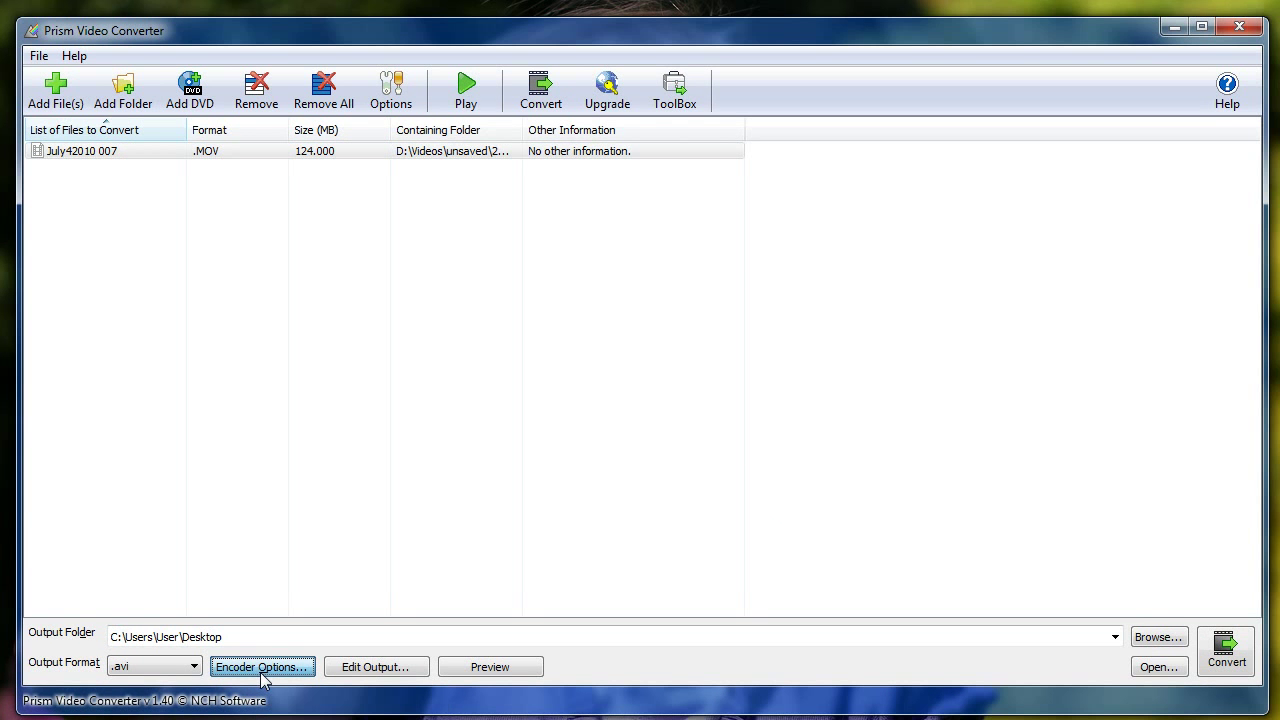
left_click(263, 667)
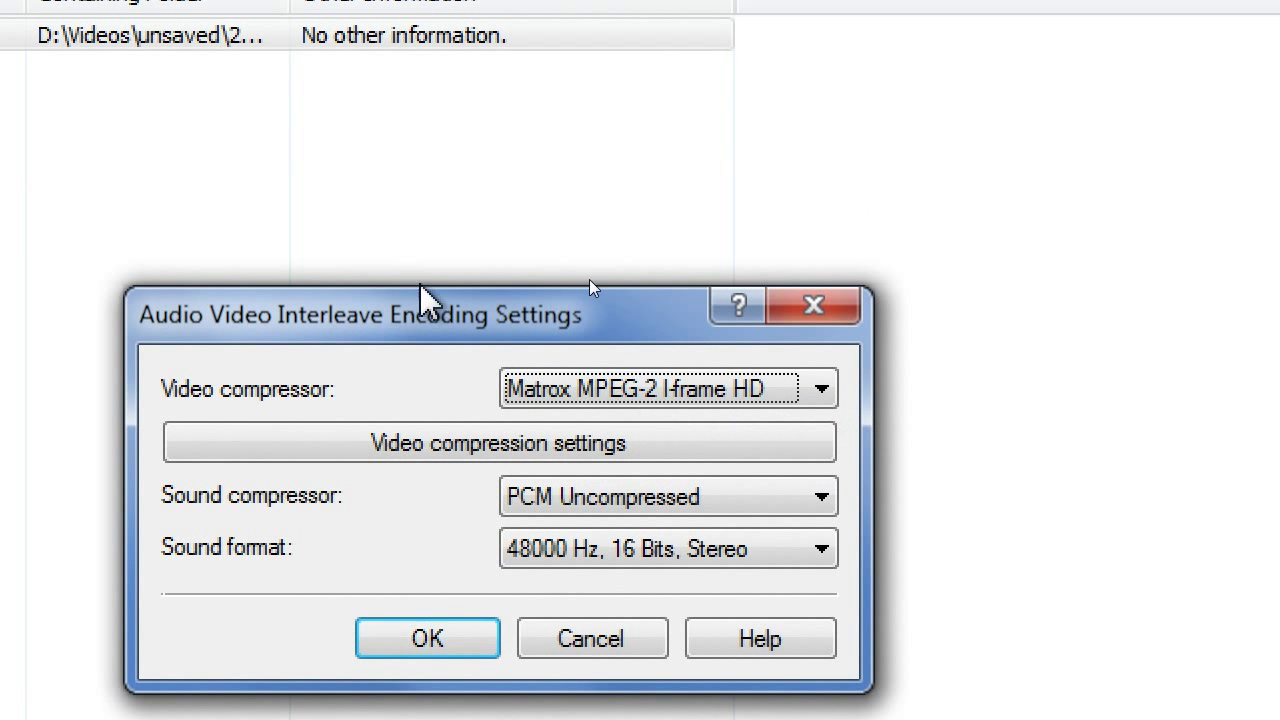
left_click_drag(450, 330, 574, 284)
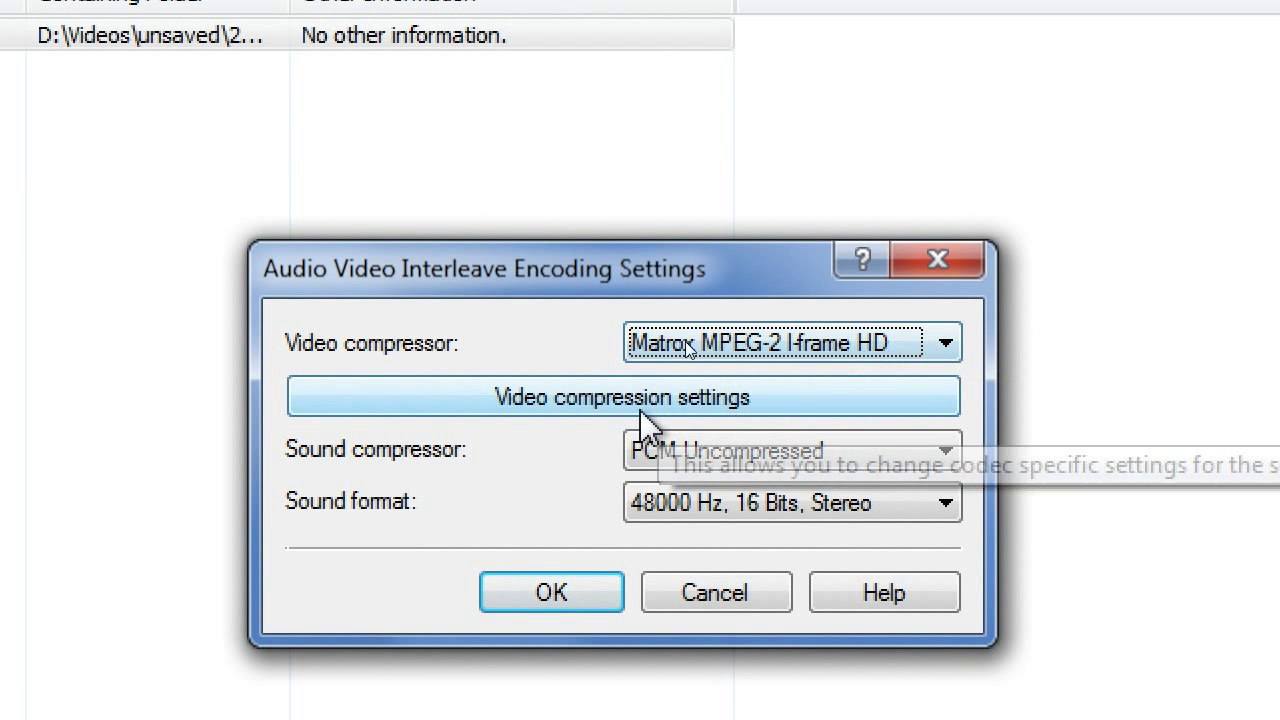
left_click(568, 406)
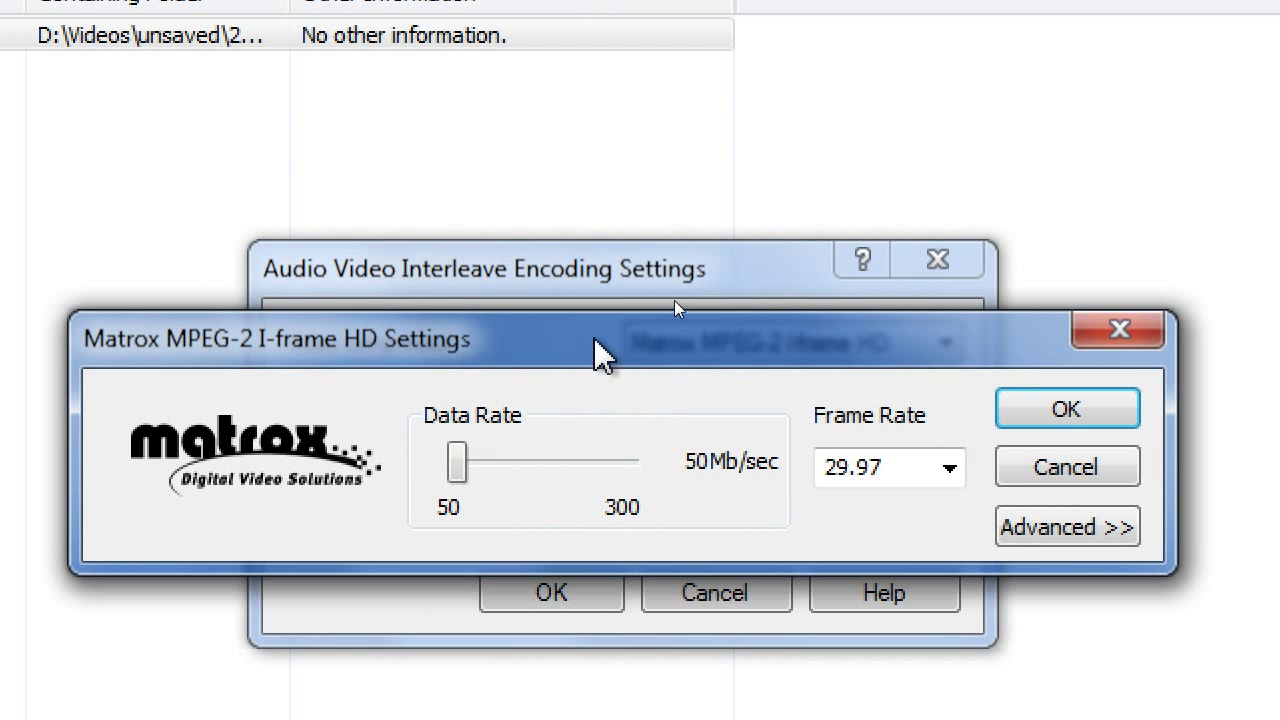
left_click_drag(600, 348, 600, 132)
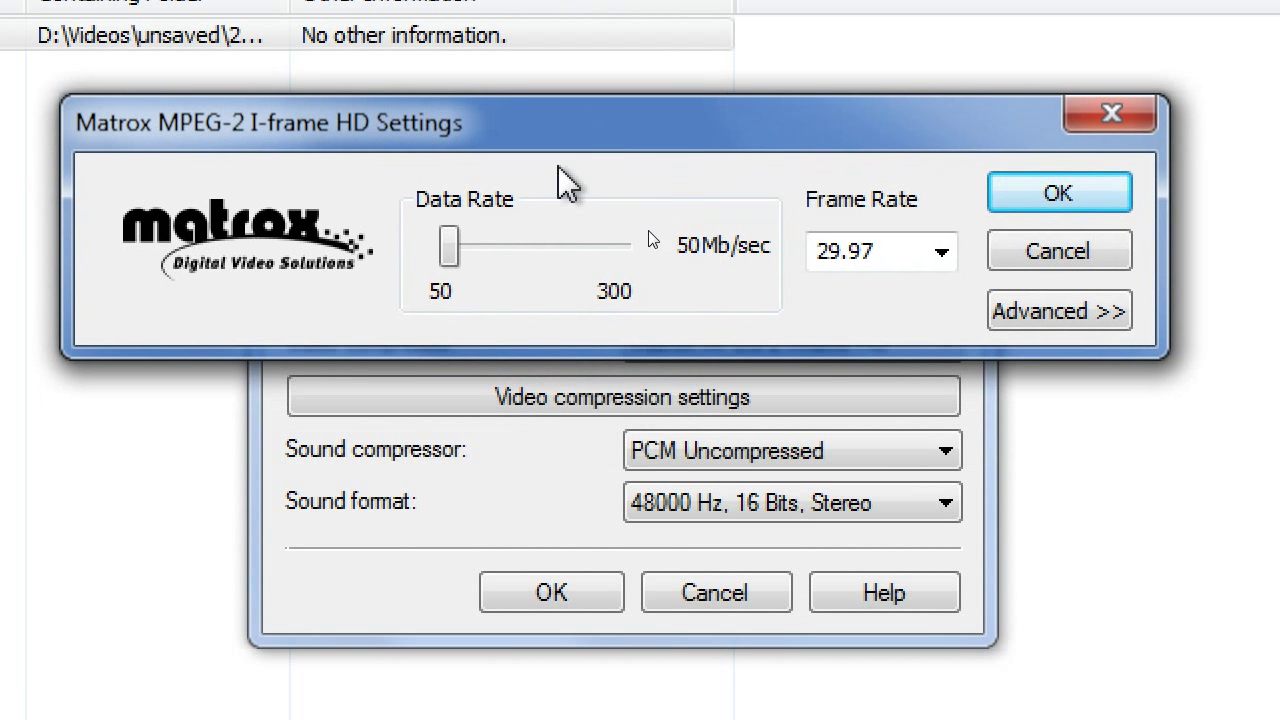
left_click(524, 252)
left_click(528, 248)
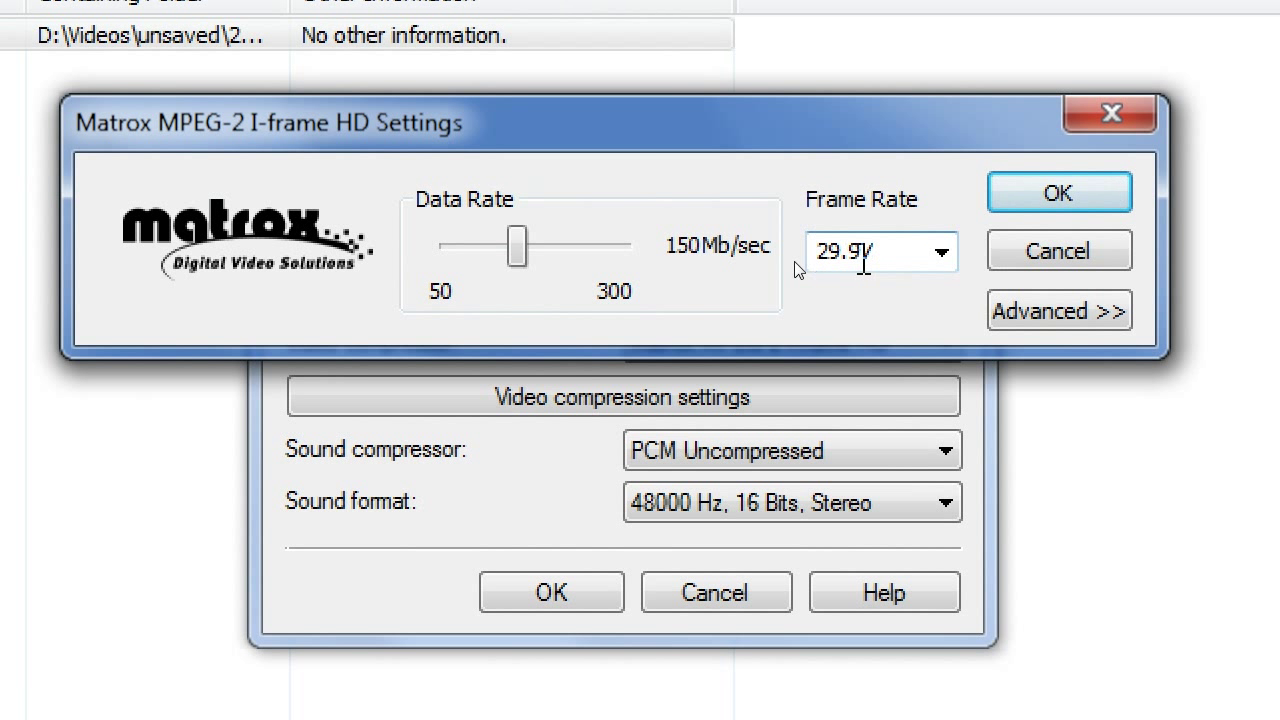
left_click(942, 256)
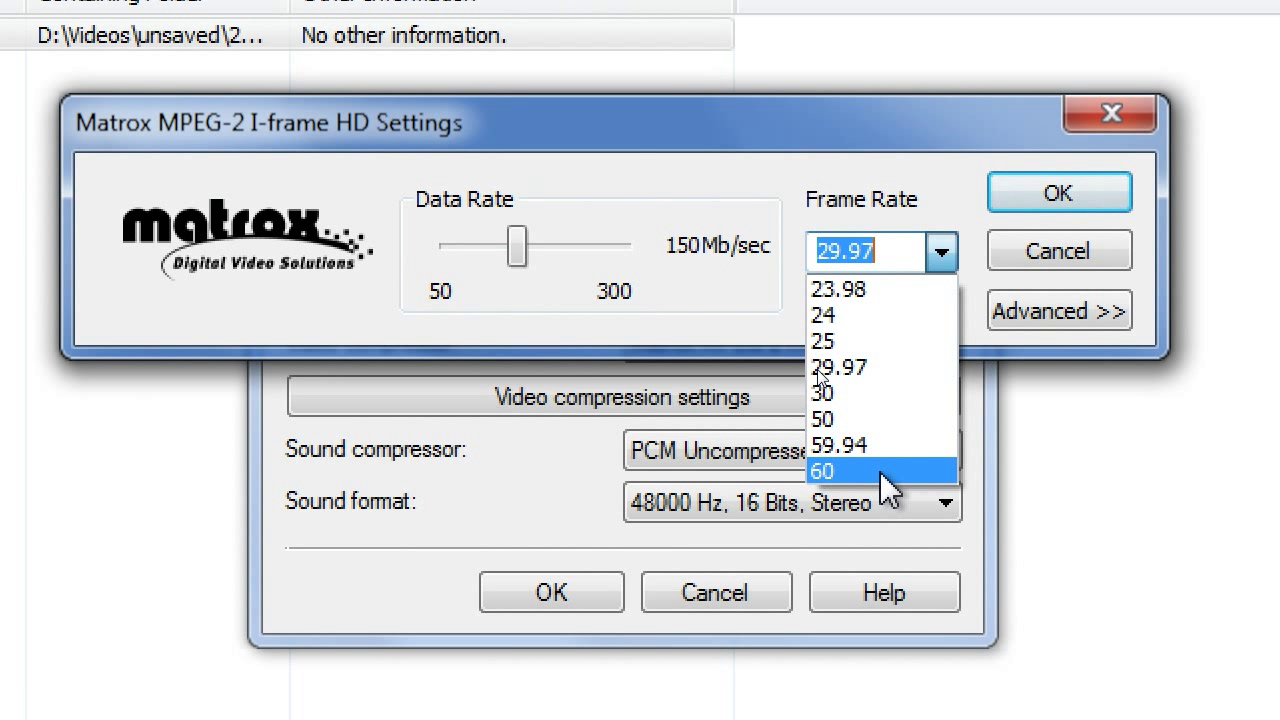
left_click(963, 172)
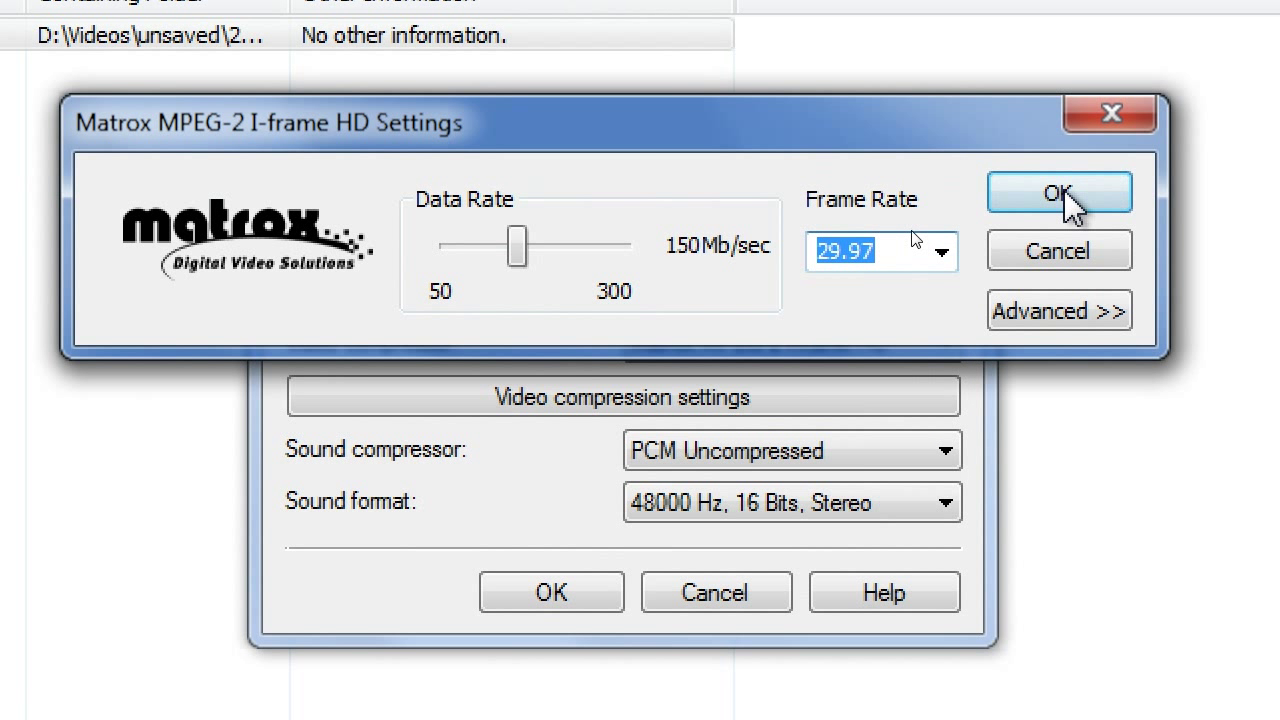
left_click(1065, 195)
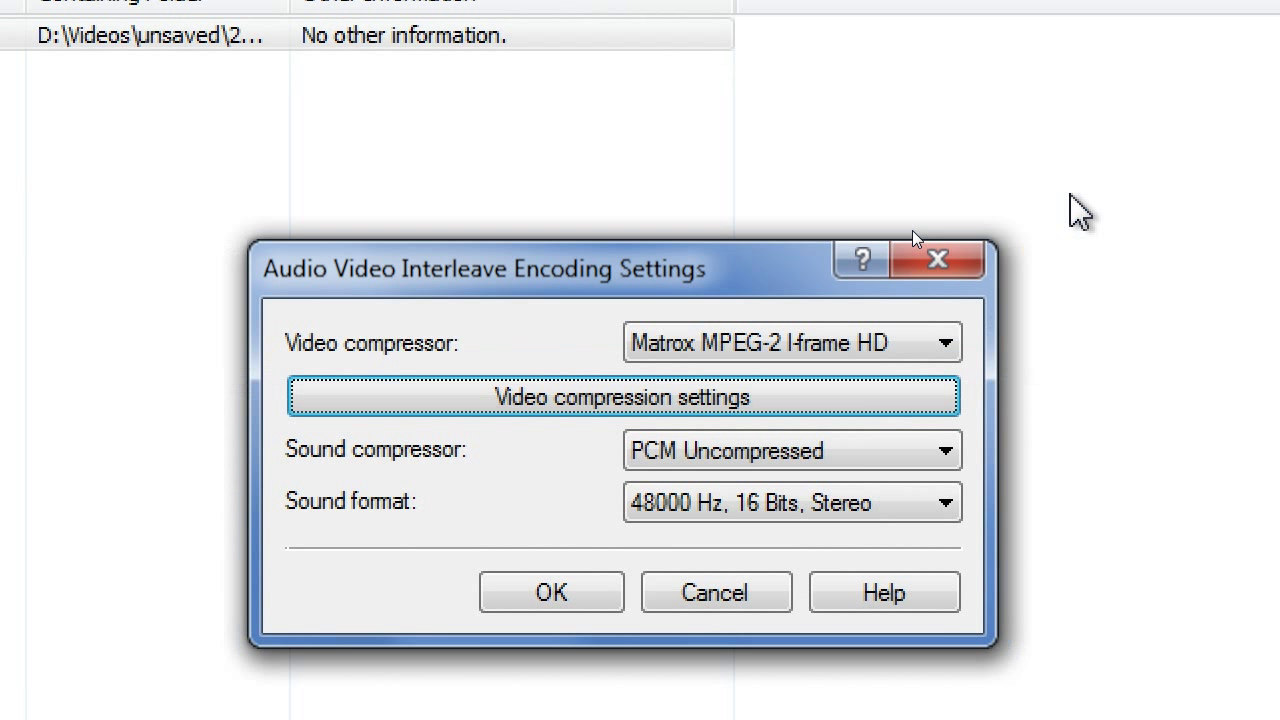
Confirm the AVI encoding settings and keep Desktop as the output folder.
left_click(532, 595)
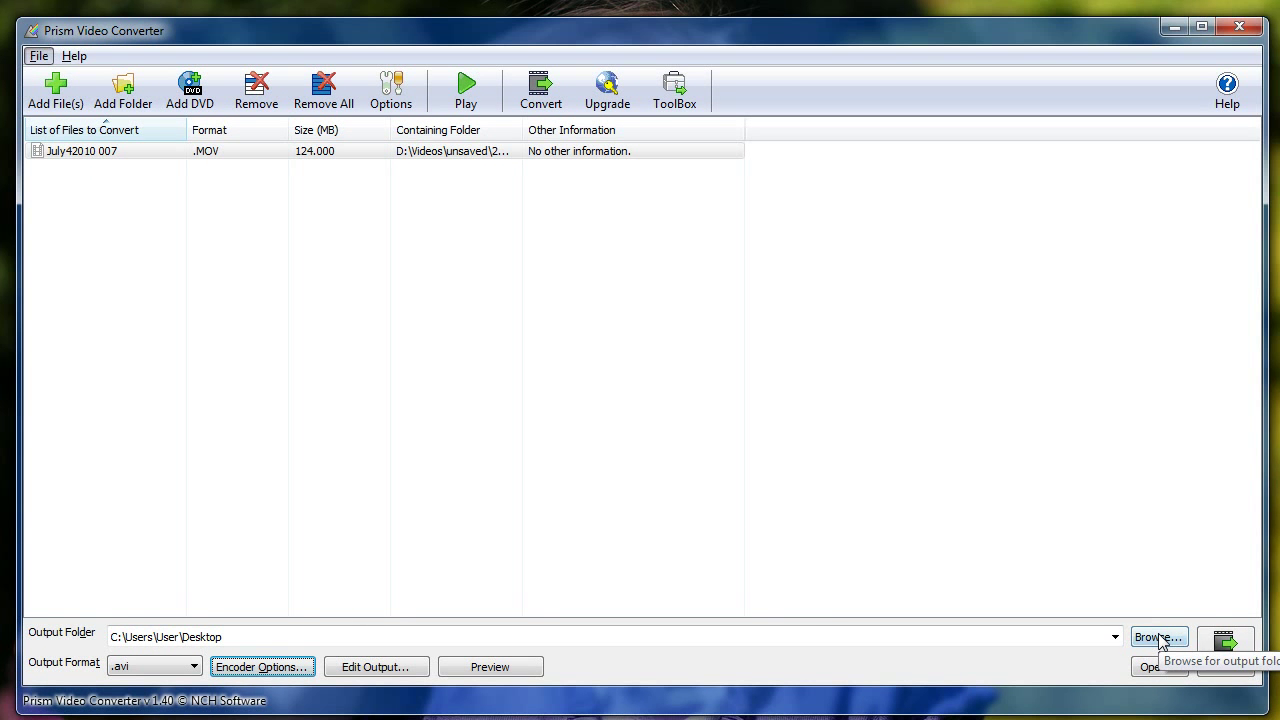
left_click(892, 407)
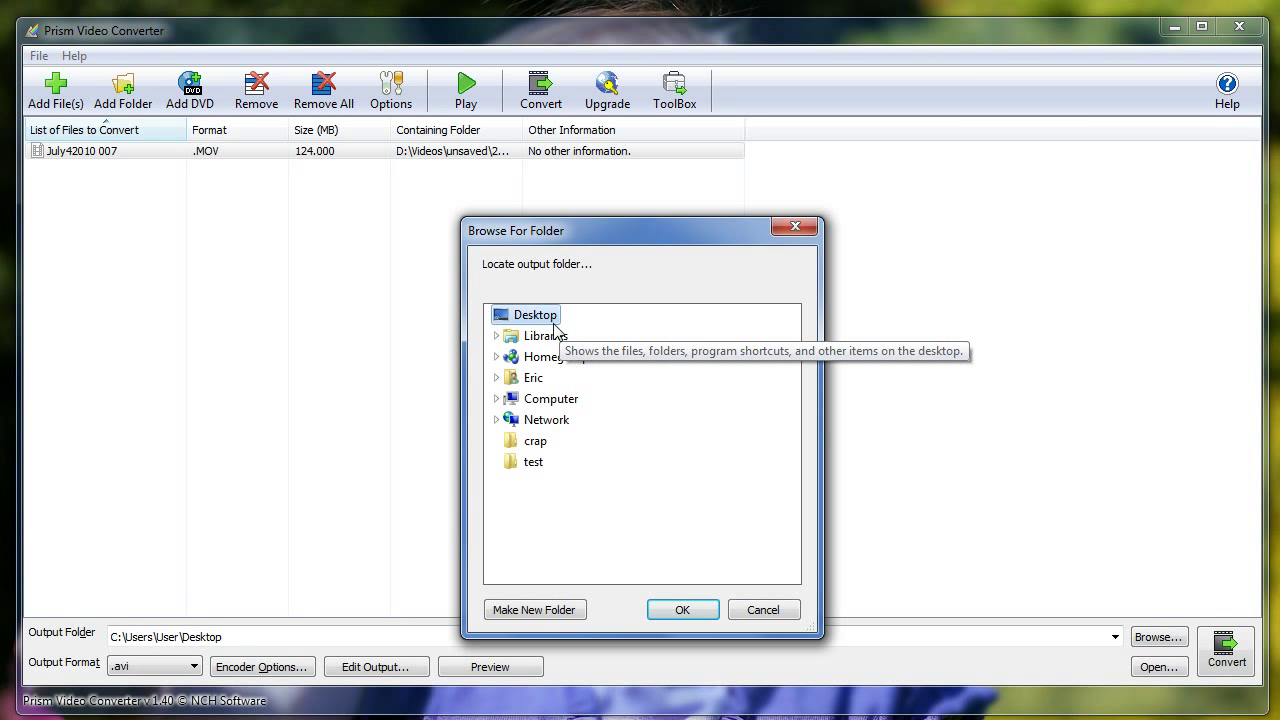
left_click(688, 608)
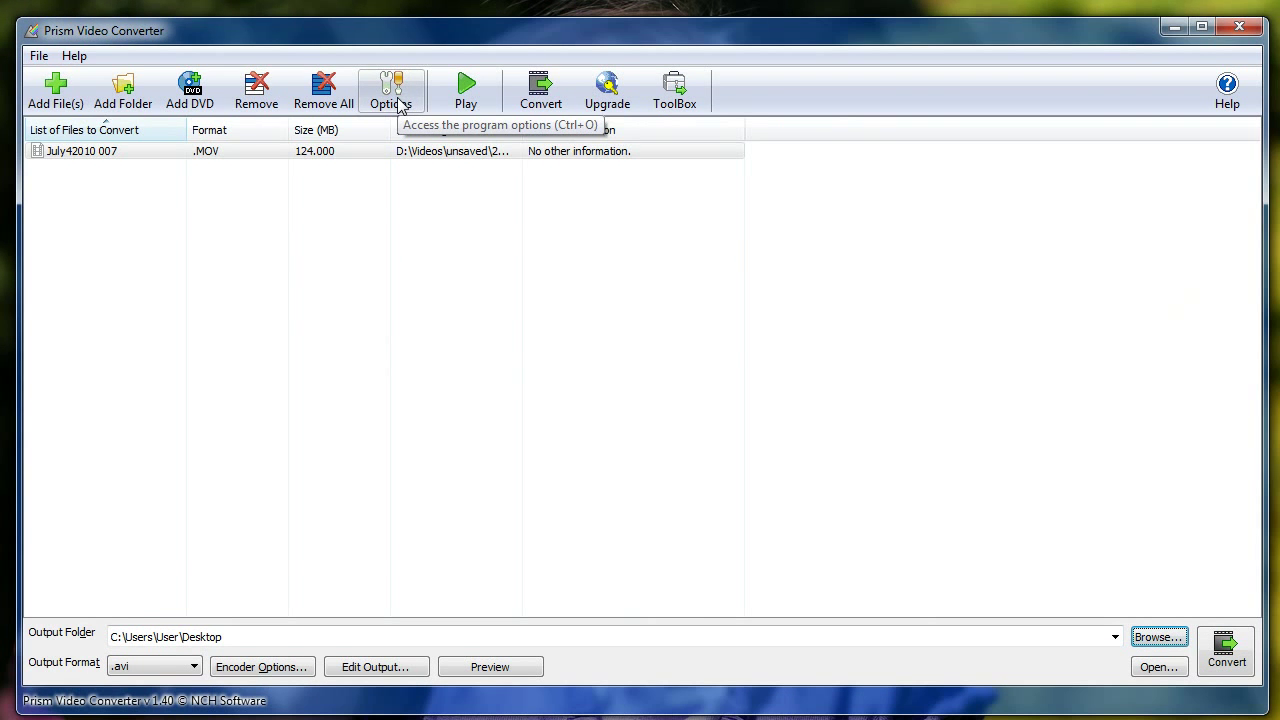
left_click(630, 405)
left_click_drag(269, 47, 581, 107)
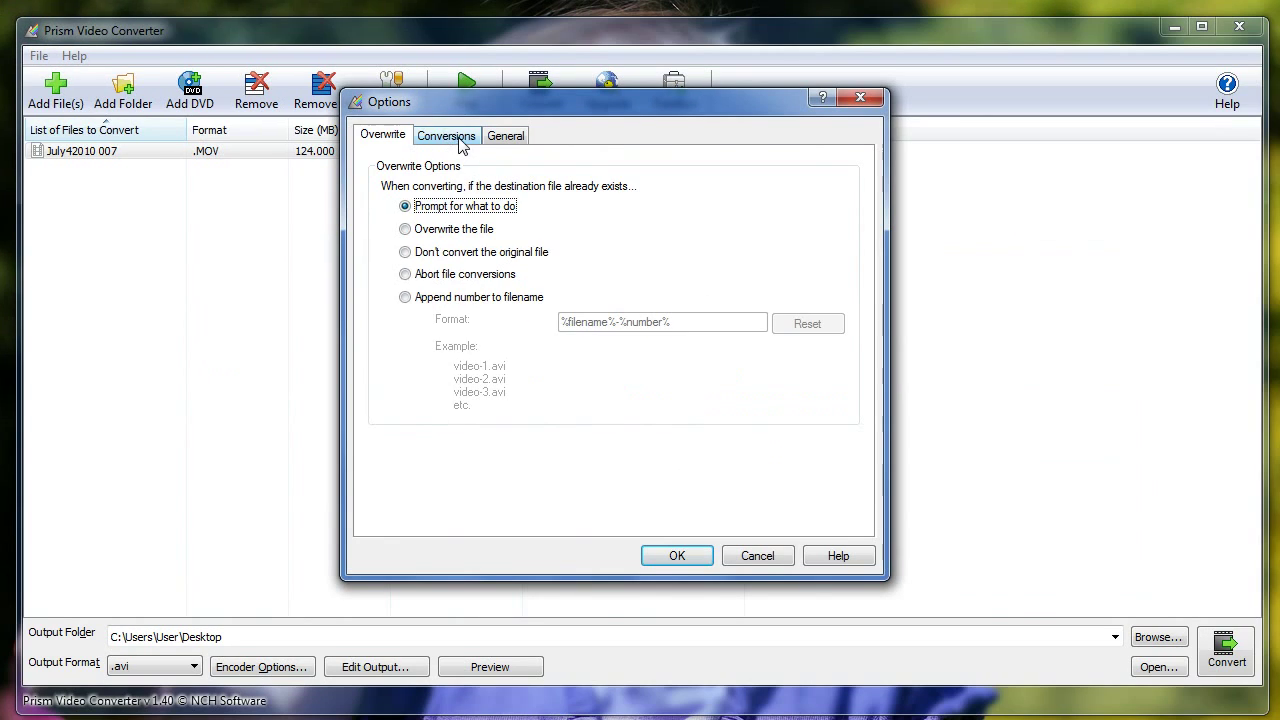
left_click(608, 398)
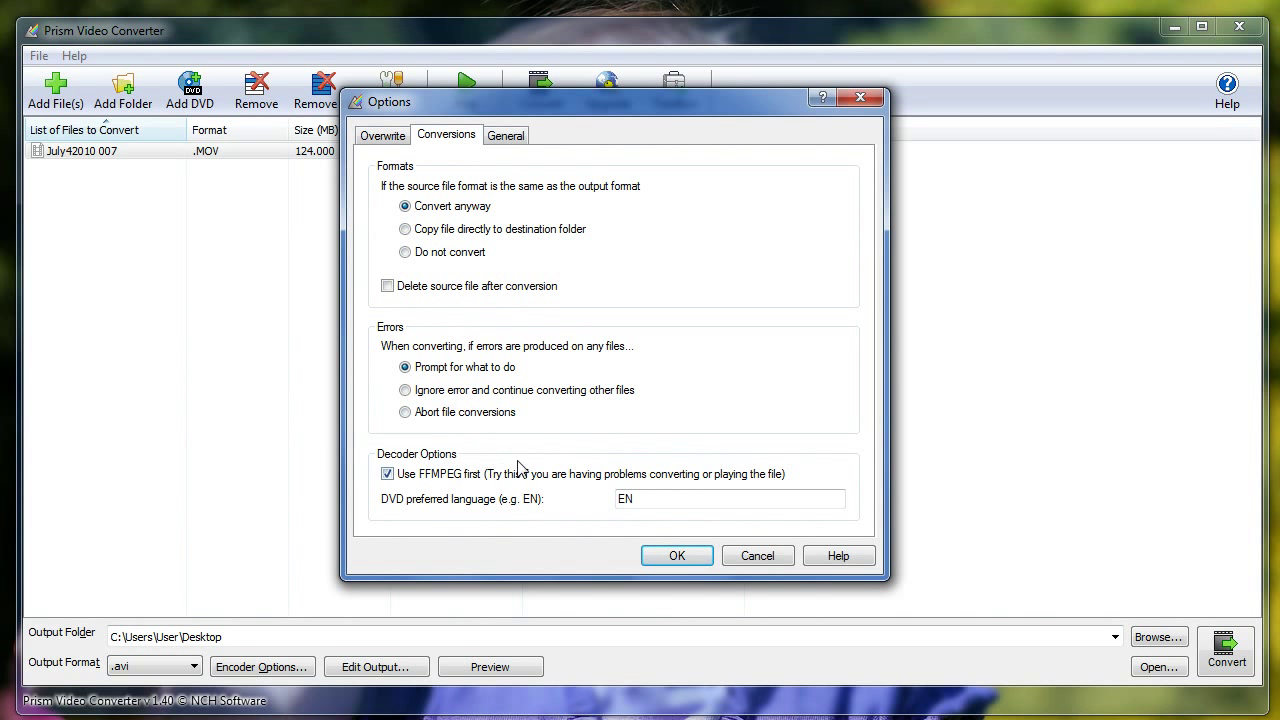
key("Tab")
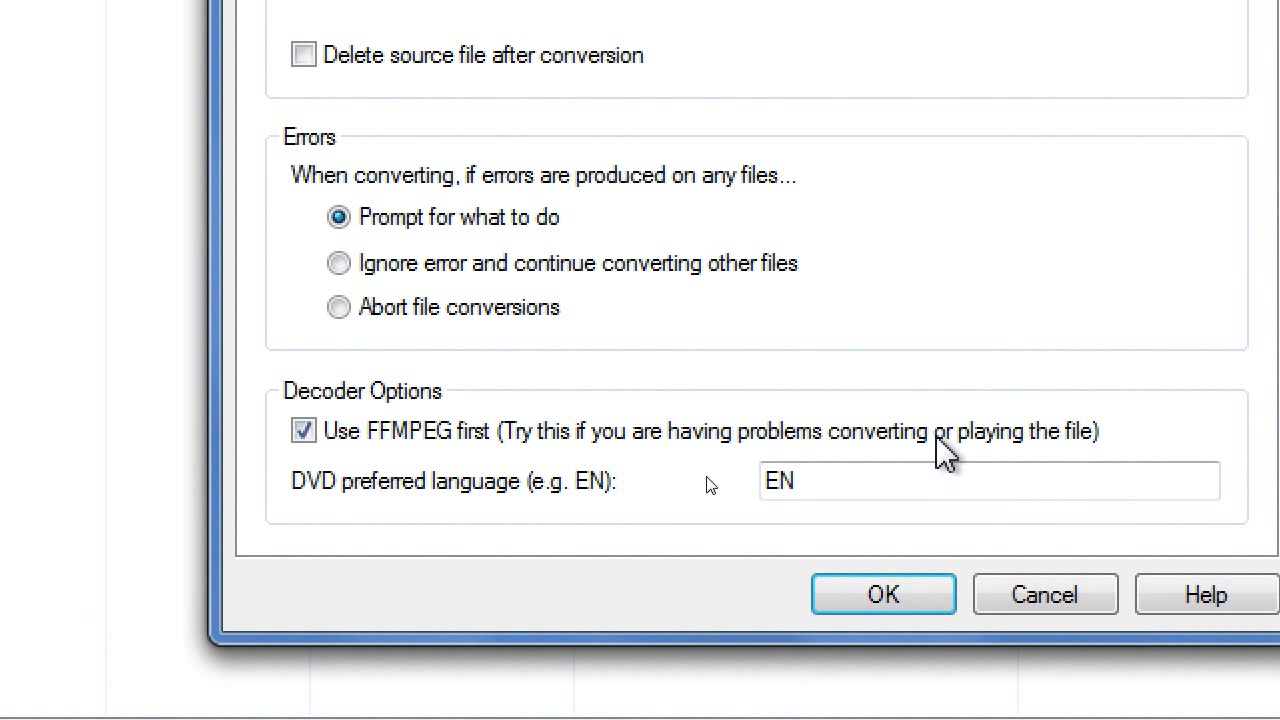
left_click(891, 600)
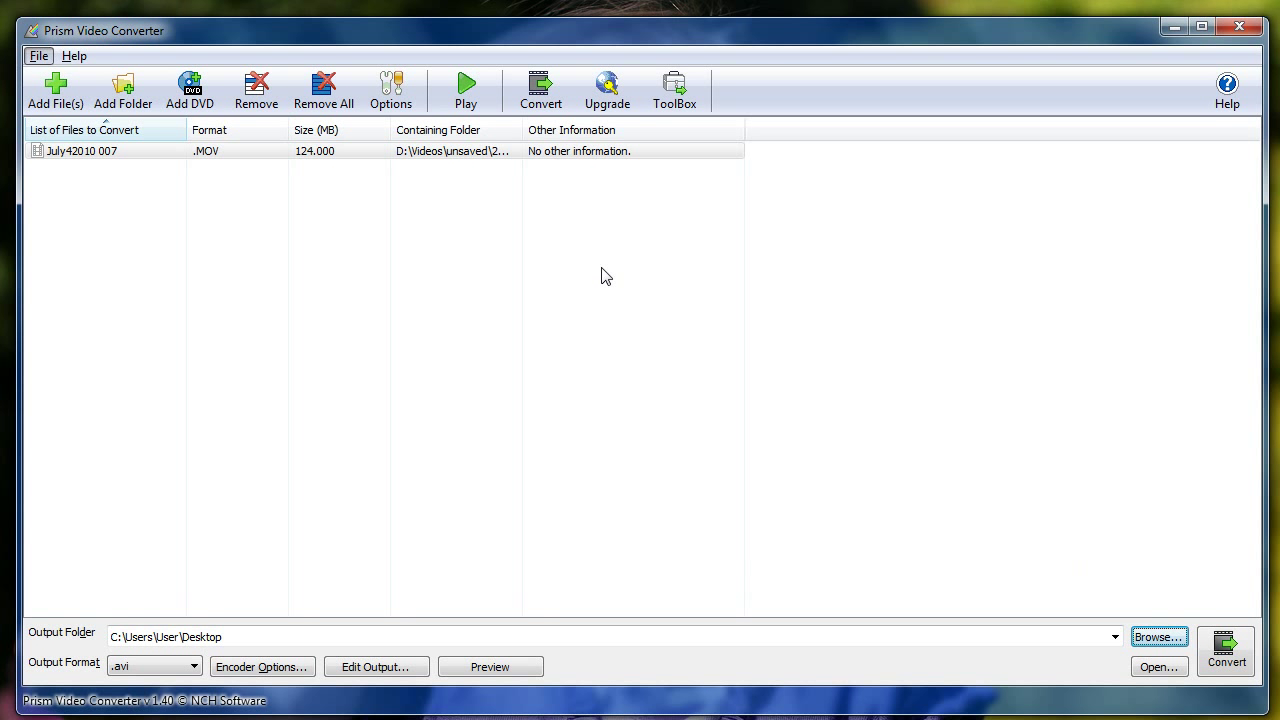
Convert July42010 007, overwriting the existing July42010 007.avi on the Desktop.
left_click(376, 155)
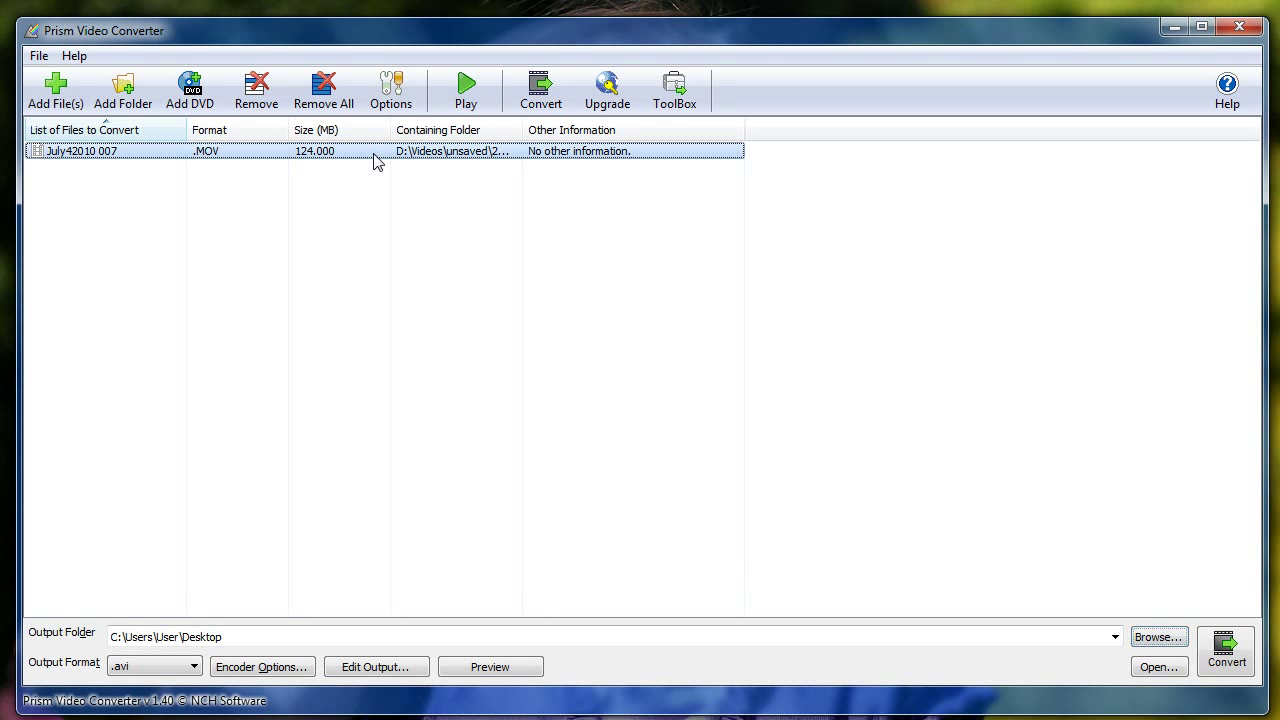
left_click(1232, 645)
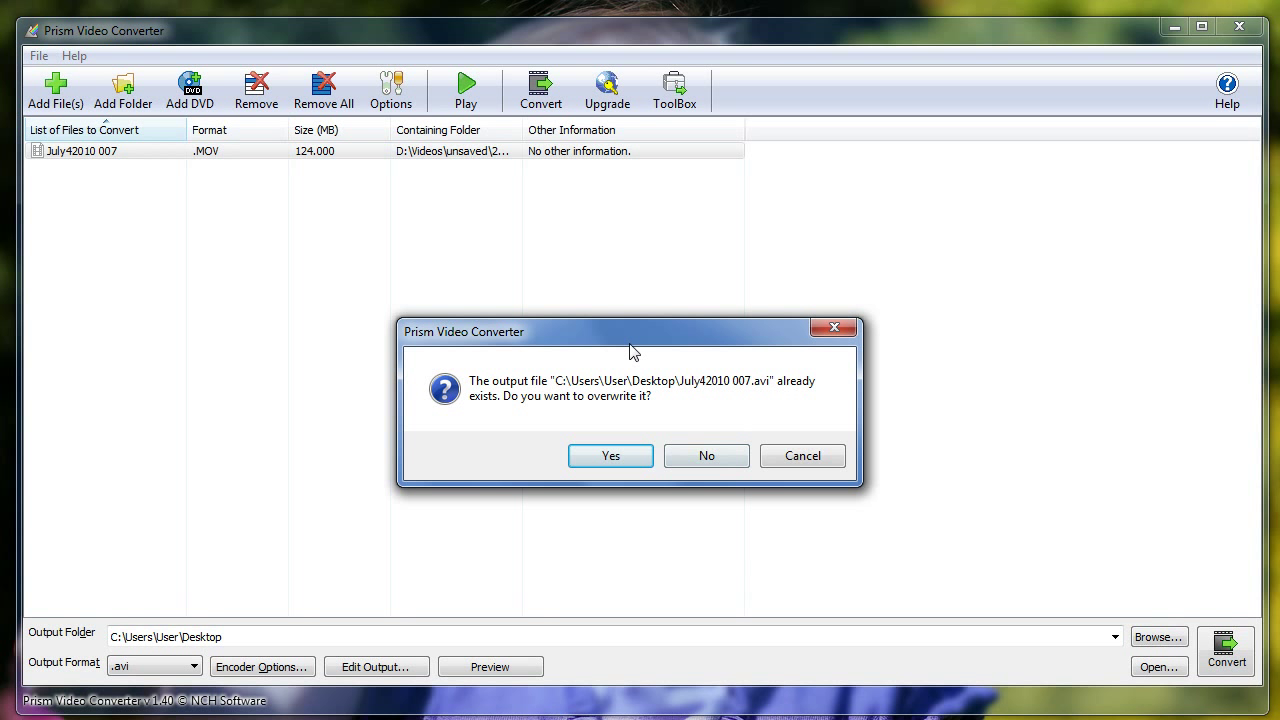
left_click_drag(635, 334, 632, 276)
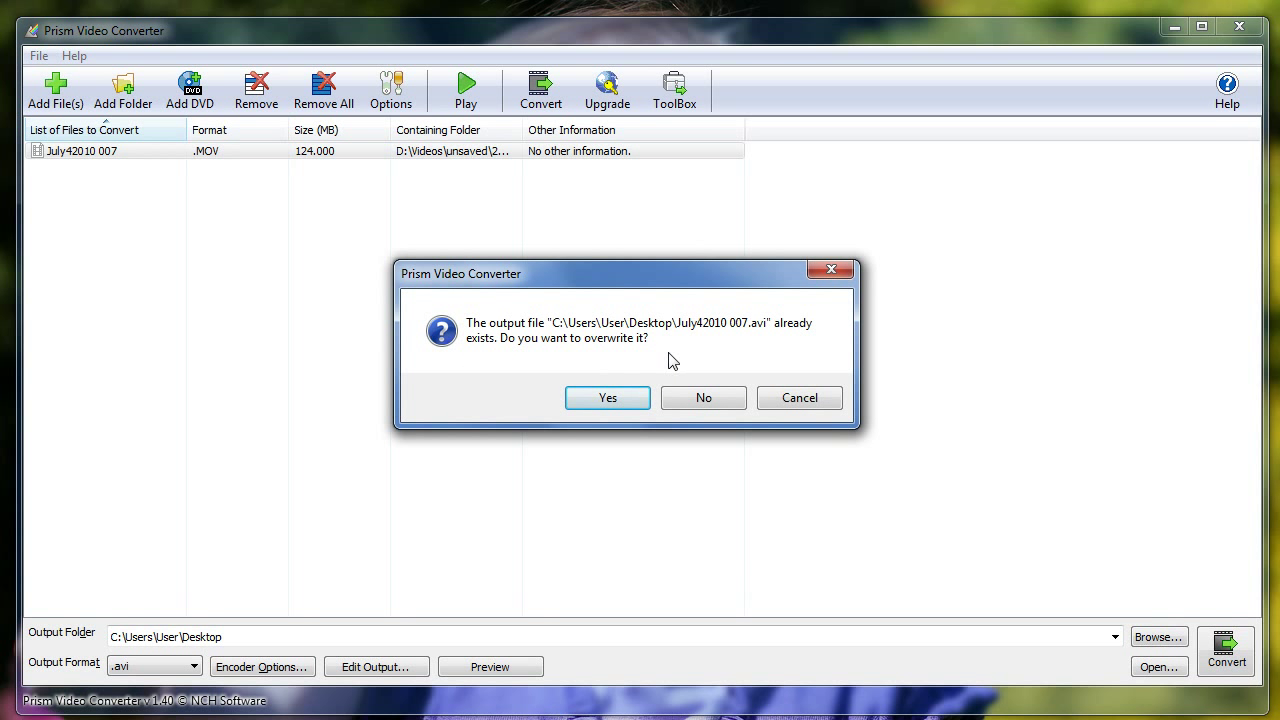
left_click(608, 399)
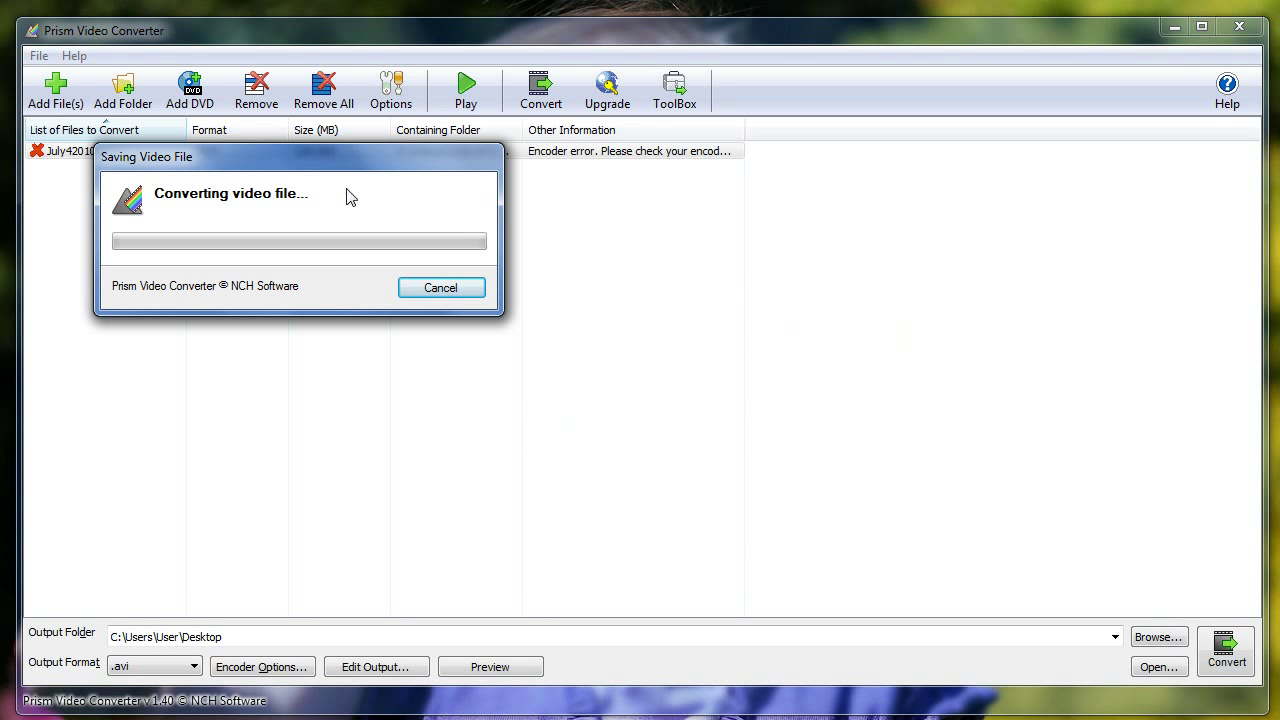
Move the Saving Video File progress dialog aside while the conversion runs.
left_click_drag(338, 168, 401, 230)
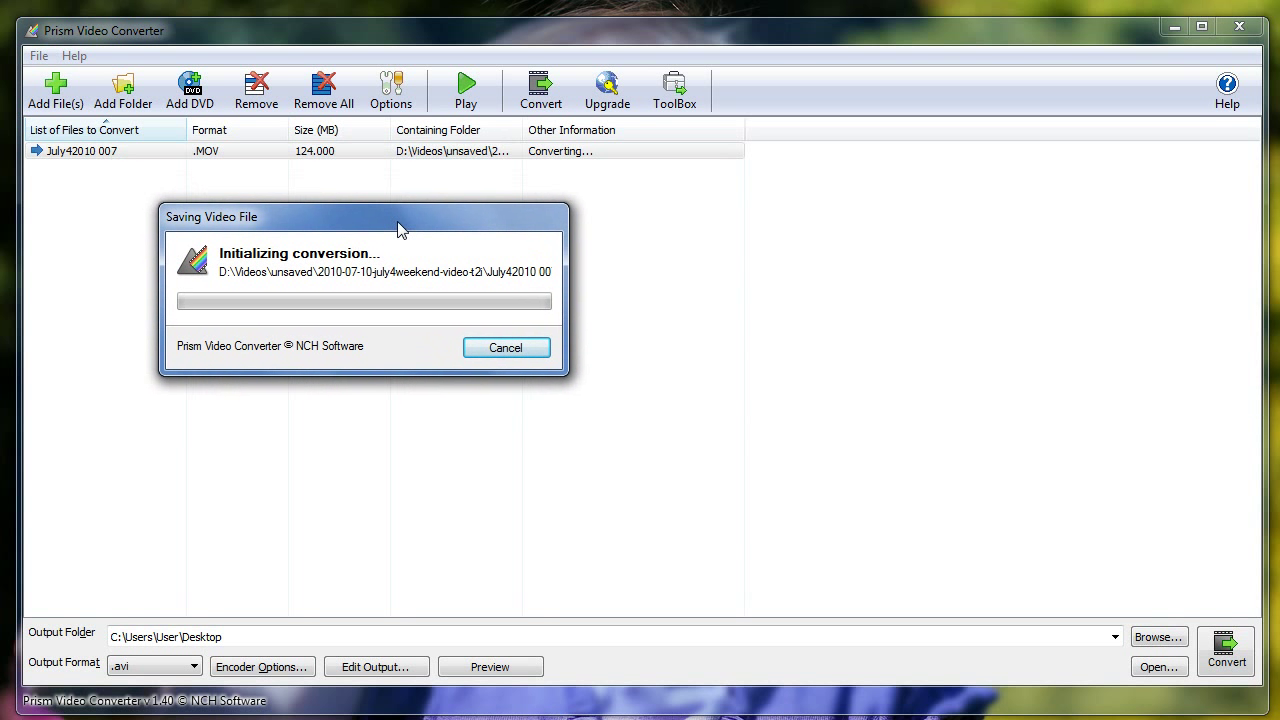